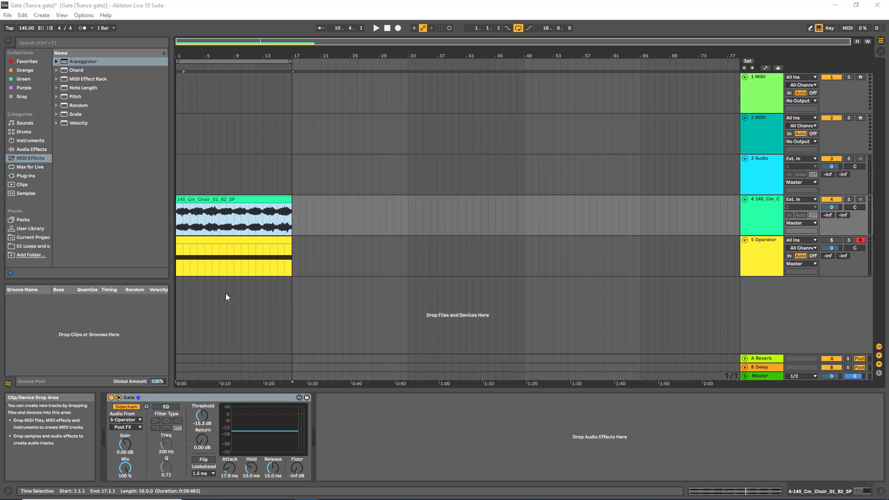
- Play the gated choir from 1.1.1, then stop
left_click(176, 230)
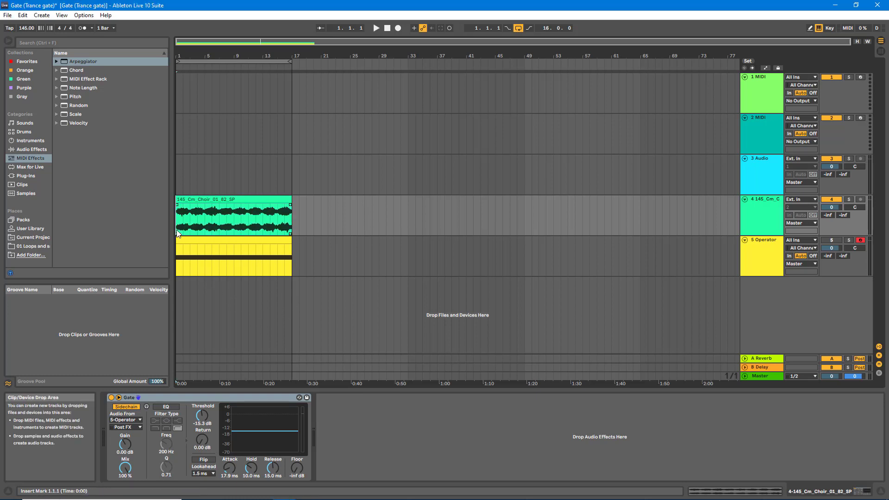
key("space")
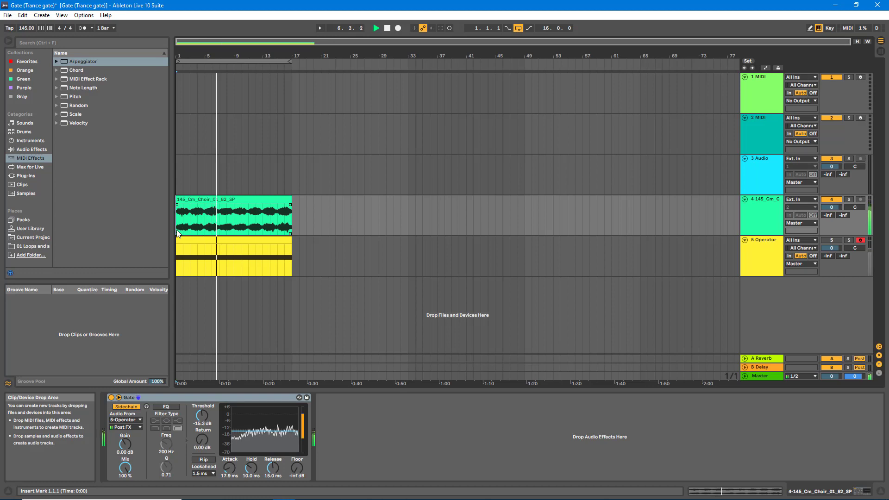
key("space")
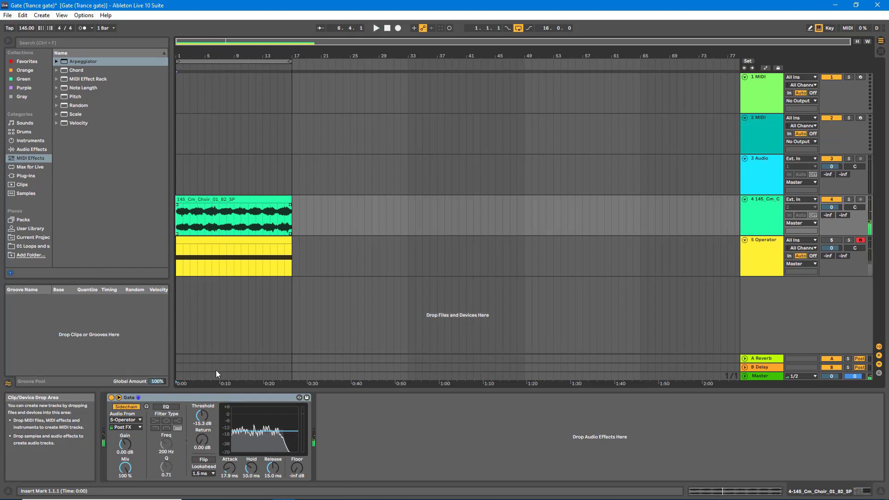
- Switch the Gate device off and audition the choir again without it
left_click(111, 398)
key("space")
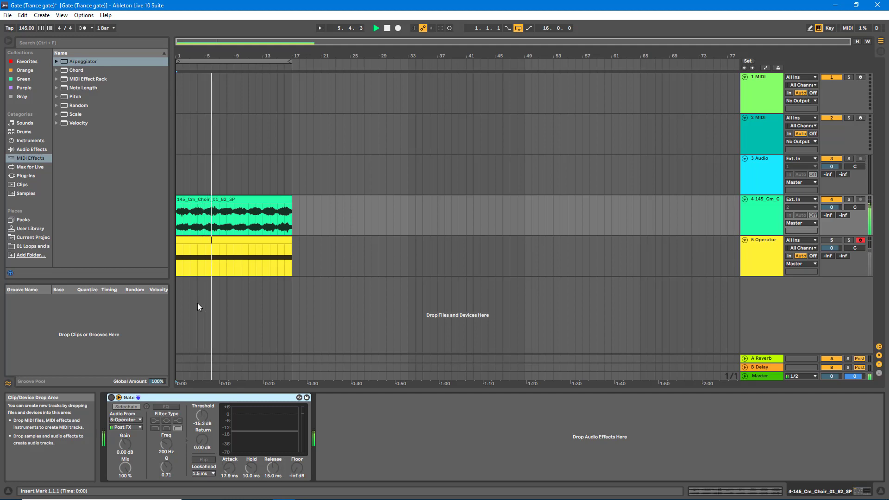
key("space")
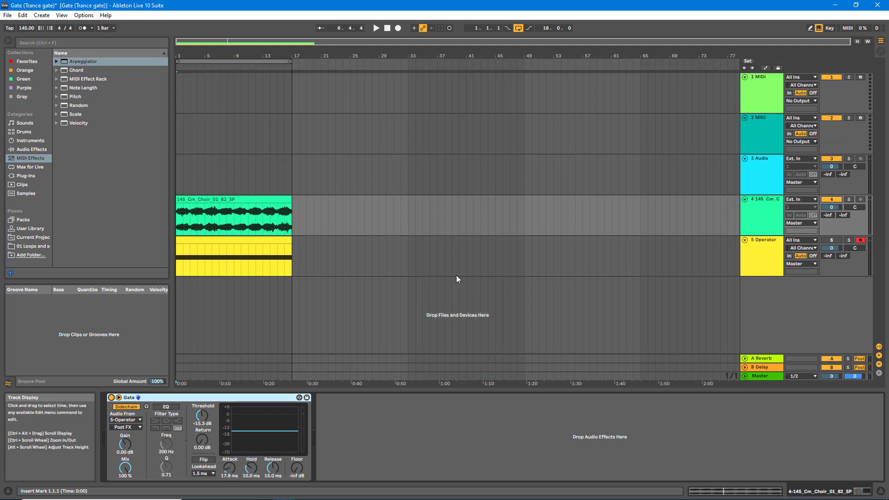
- Delete the 5 Operator track, then bring up the context menu of the choir track's Gate
right_click(751, 252)
left_click(756, 288)
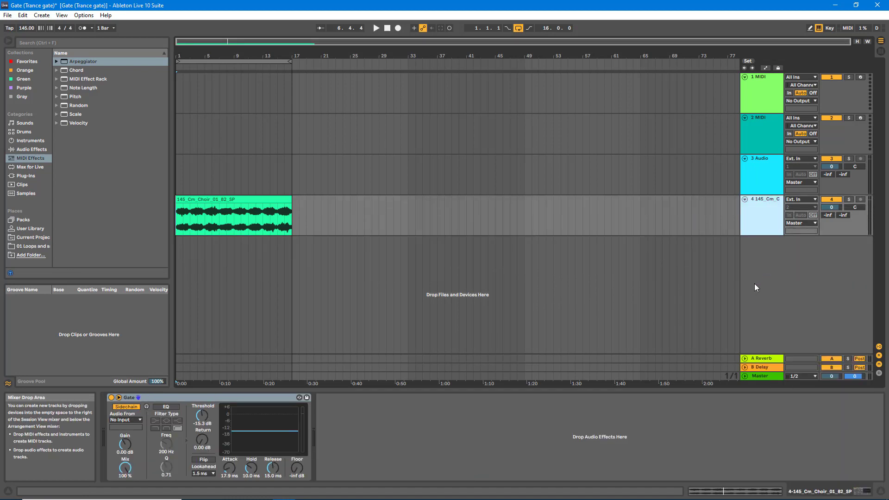
left_click(224, 198)
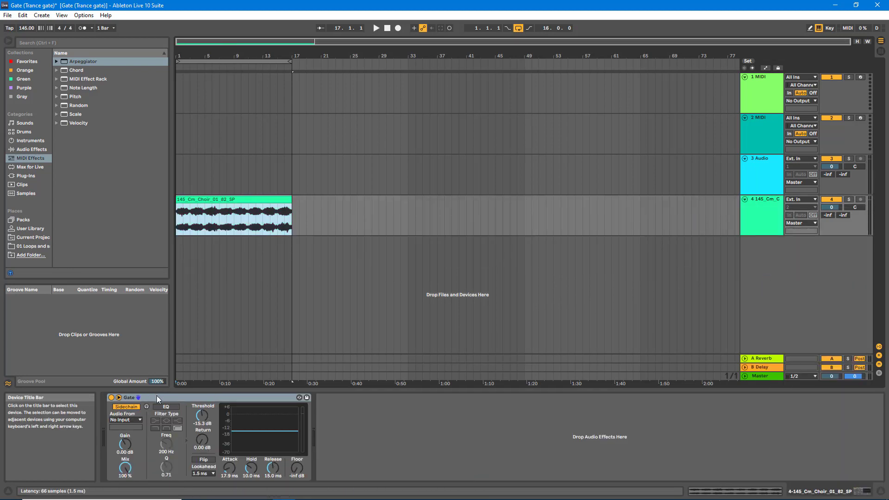
right_click(157, 395)
- Replace the choir's Gate with a fresh one from Audio Effects, Floor lowered to -inf dB
left_click(184, 433)
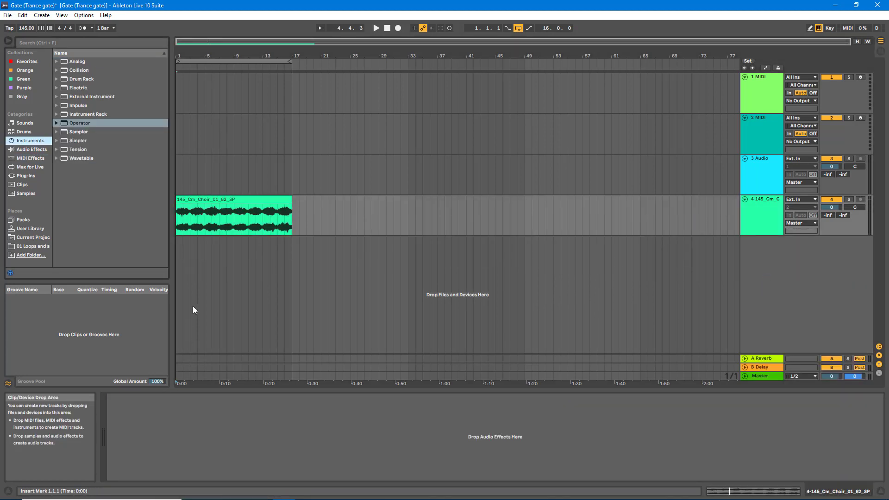
left_click(26, 150)
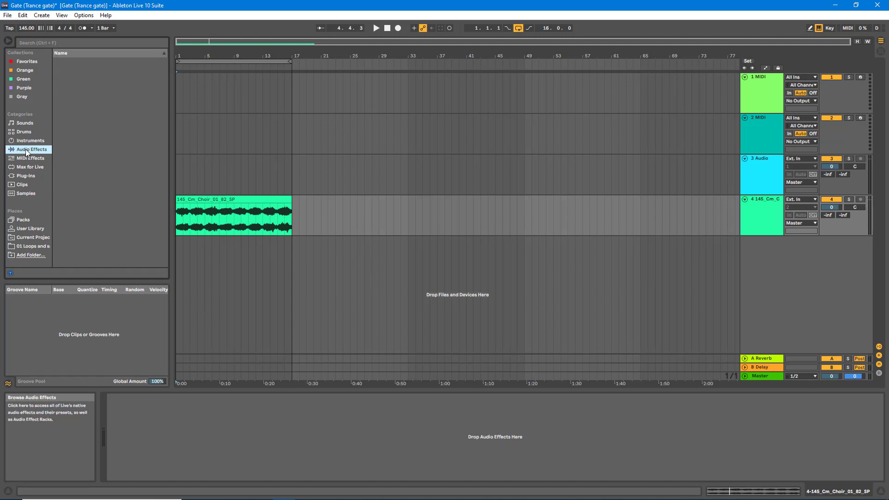
left_click(72, 248)
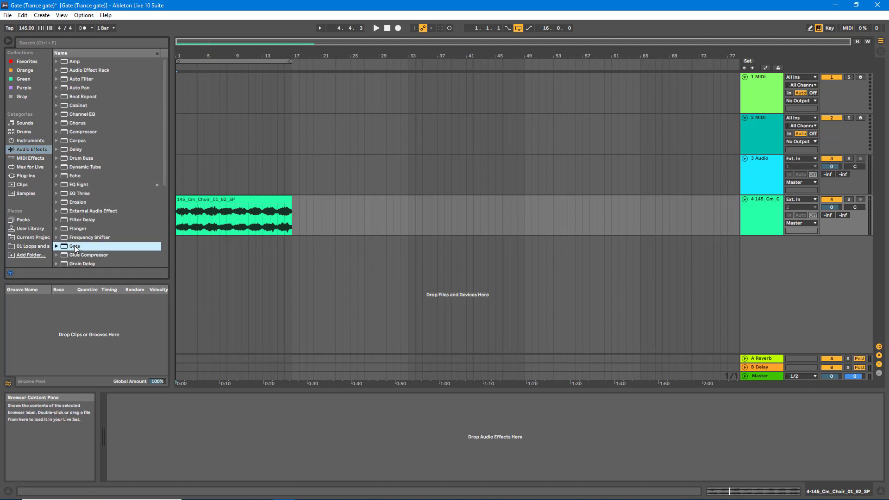
left_click_drag(72, 251, 223, 200)
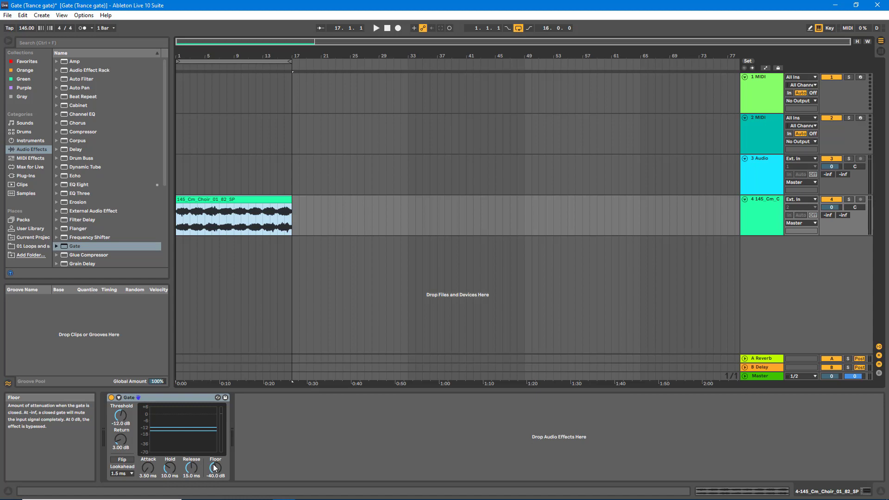
left_click_drag(215, 467, 215, 489)
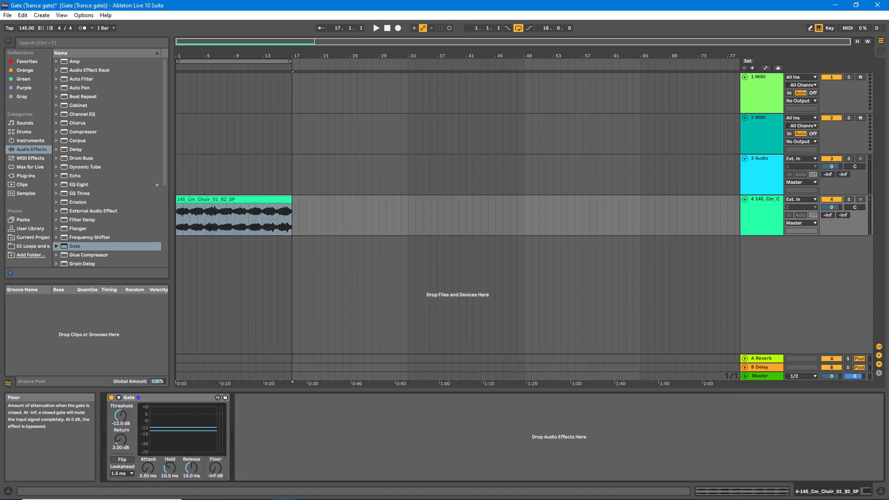
- Create a new MIDI track loaded with Operator from the Instruments browser
left_click(29, 134)
left_click(32, 141)
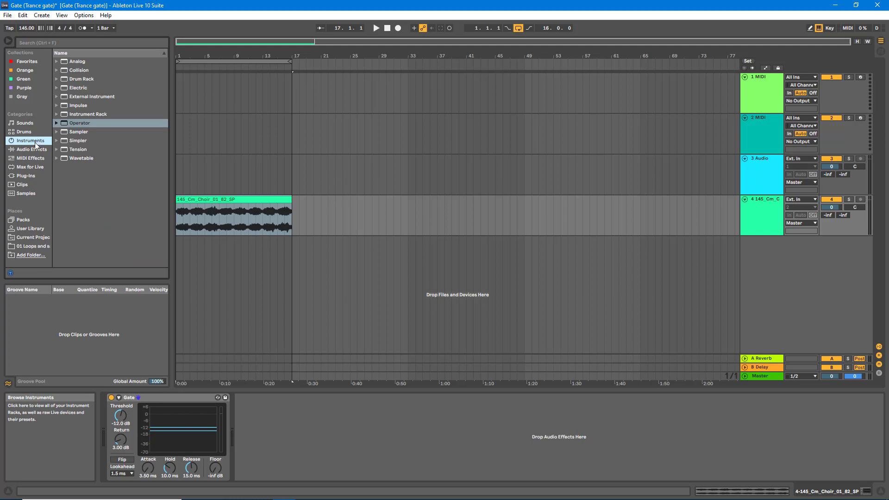
left_click(75, 124)
left_click_drag(72, 123, 190, 249)
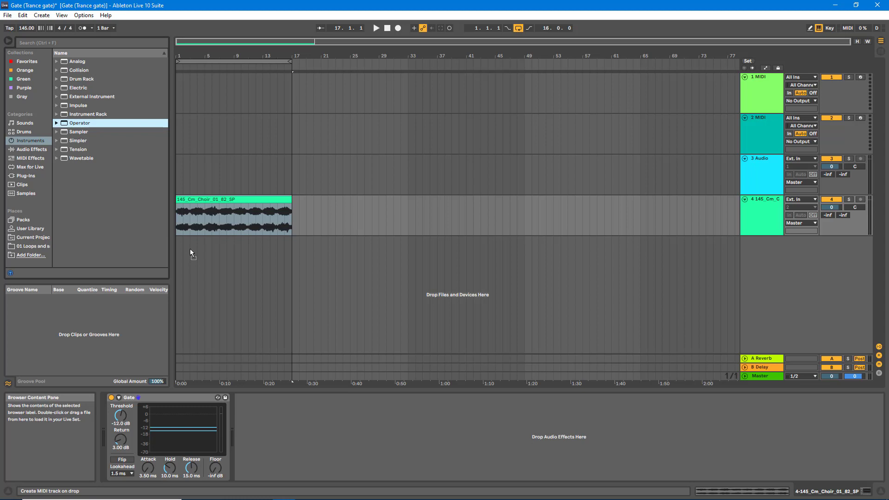
left_click_drag(189, 249, 190, 249)
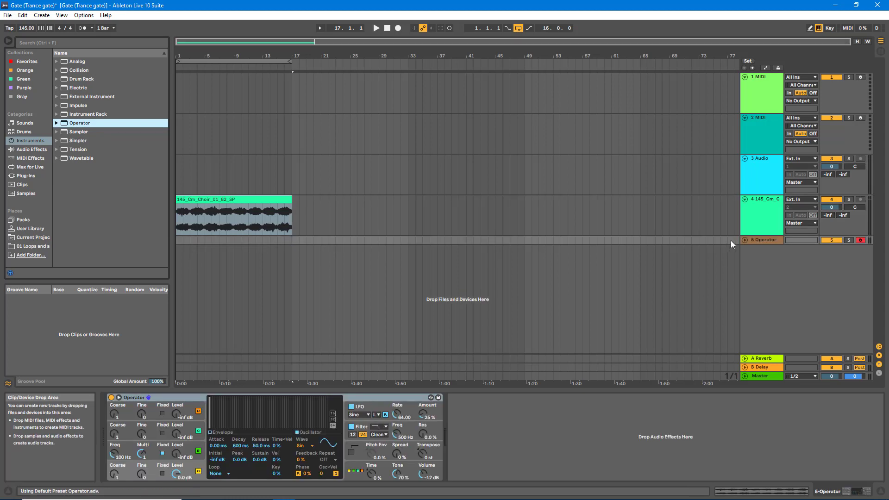
- Unfold track 5 and select bars 1–17 in its lane
left_click(744, 240)
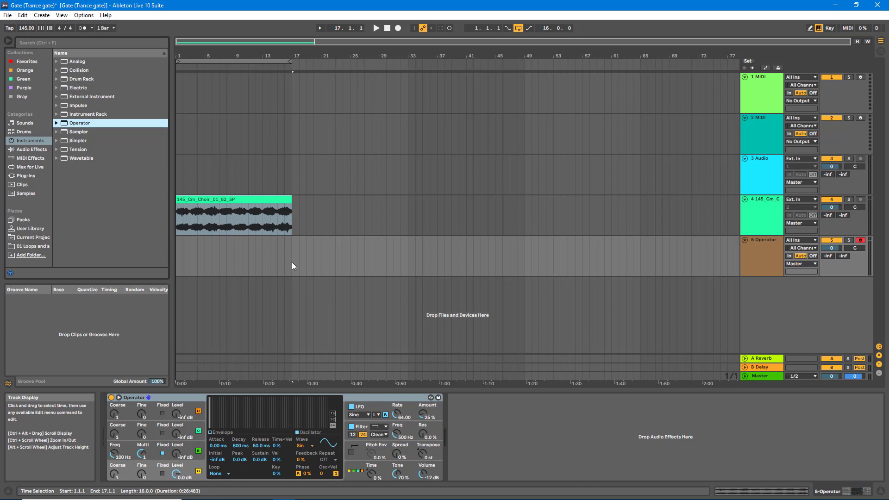
mouse_move(291, 262)
left_mouse_down()
mouse_move(189, 257)
mouse_move(275, 259)
left_mouse_up()
left_click(178, 256)
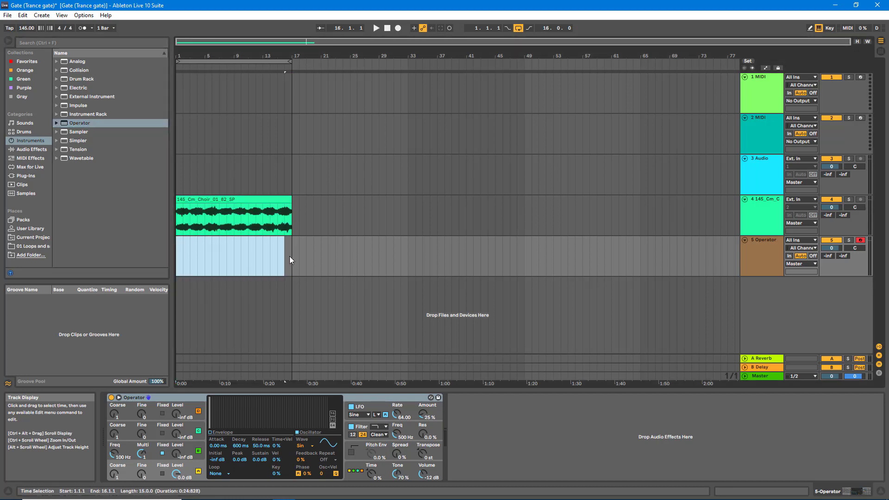
- Insert a MIDI clip over bars 1–17 holding one C2 note stretched to the clip's end
right_click(283, 245)
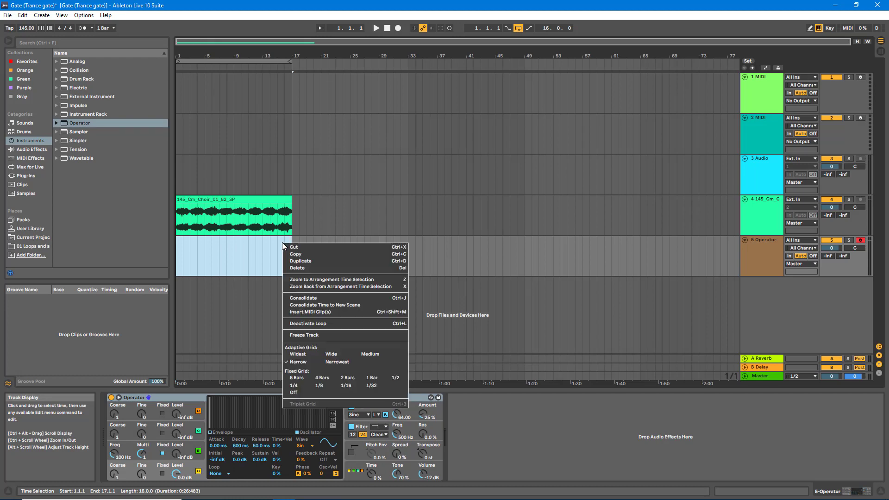
left_click(321, 312)
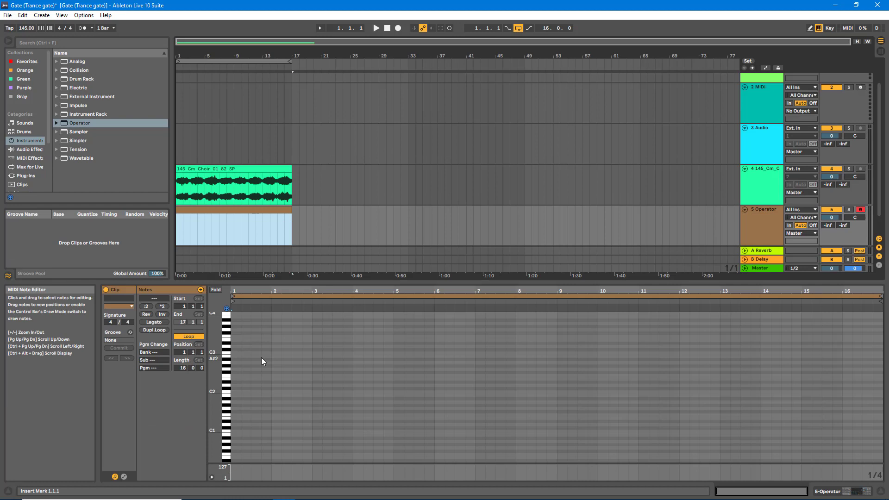
left_click(227, 393)
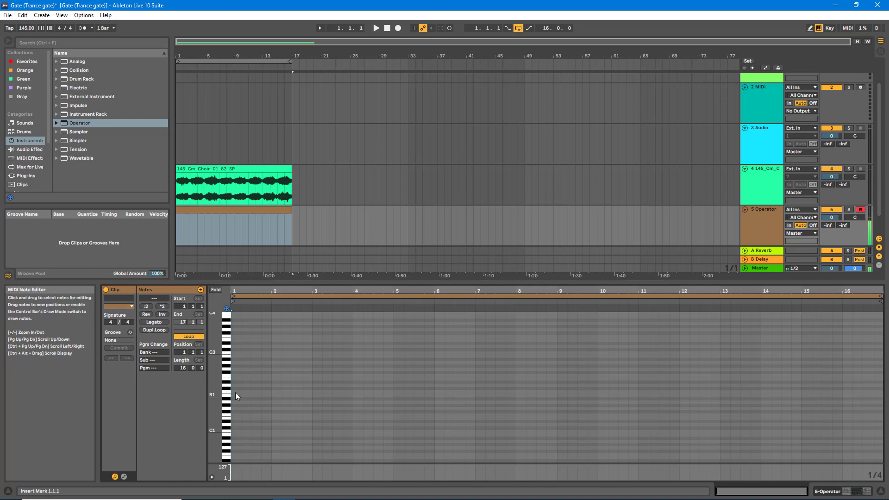
double_click(240, 392)
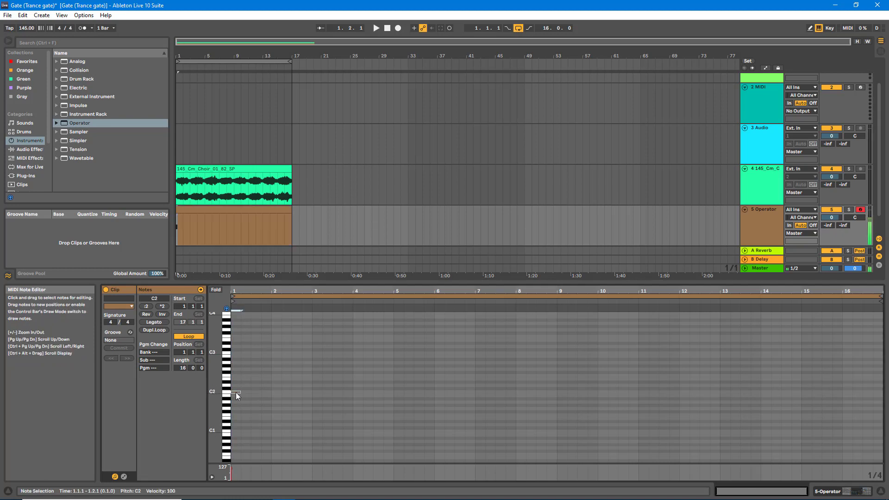
left_click_drag(239, 393, 882, 397)
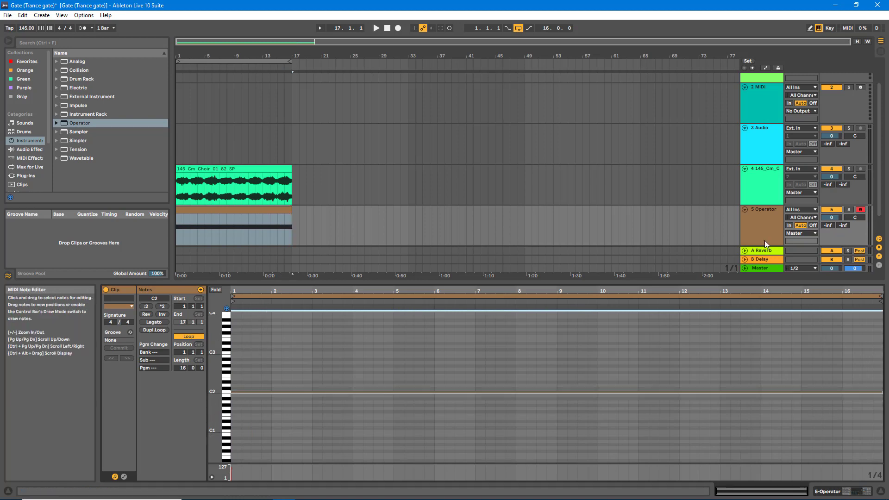
- Solo the Operator track, audition the C2 note, and enlarge the arrangement view
left_click(849, 210)
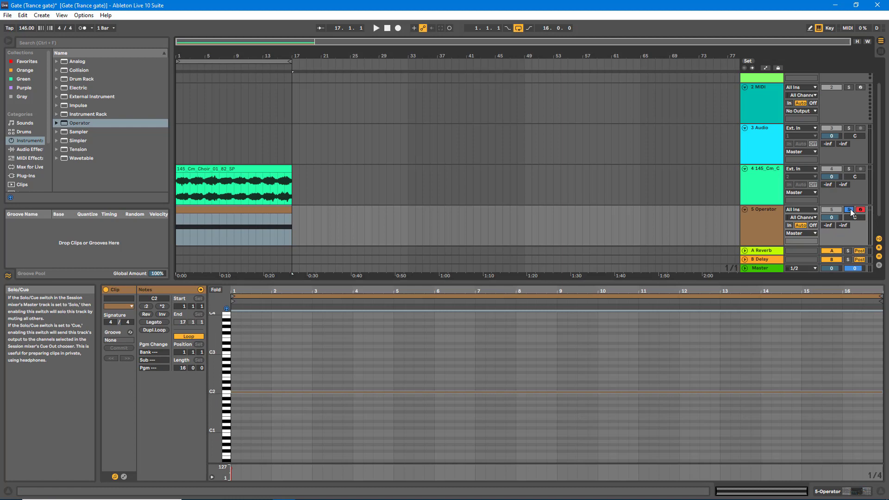
key("space")
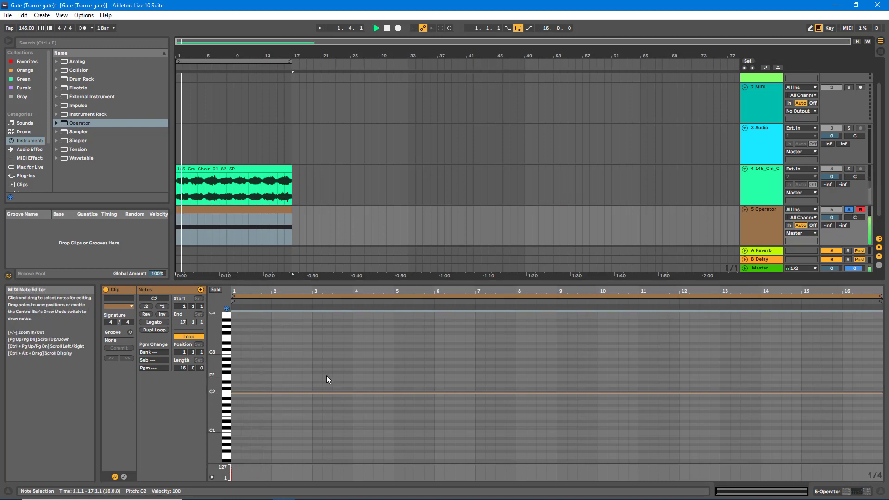
key("space")
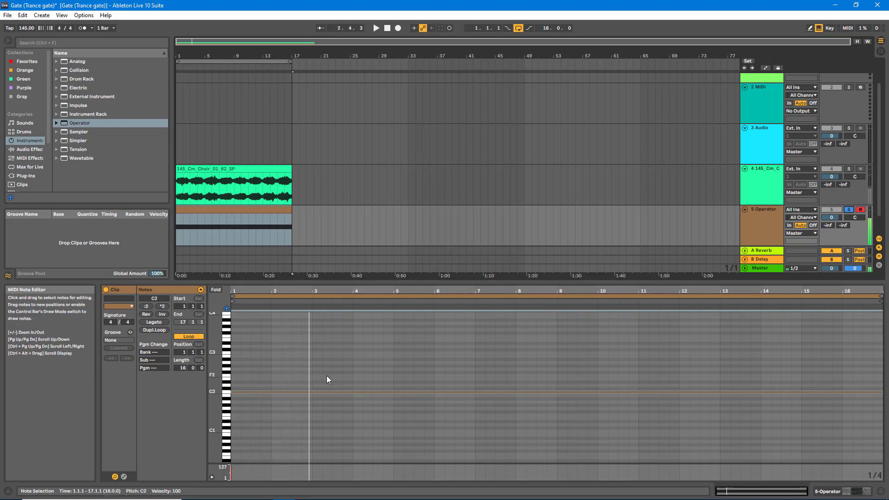
left_click_drag(297, 283, 277, 341)
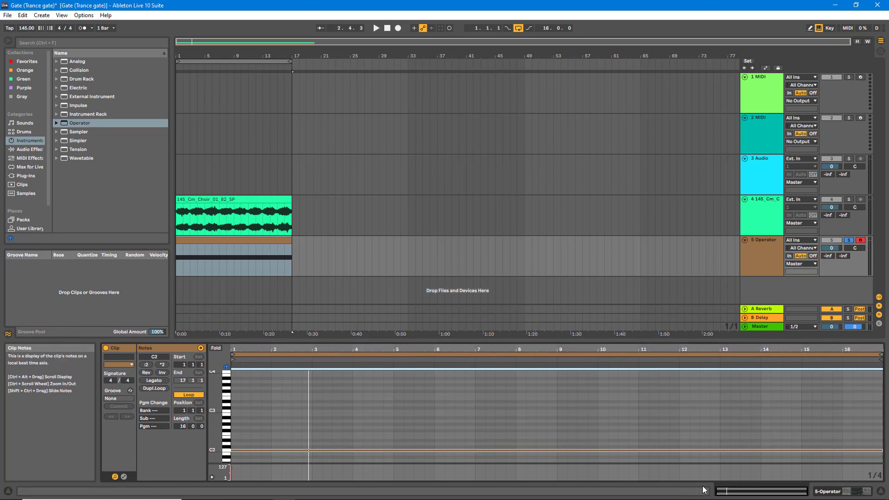
- Disable Operator's LFO and Filter, then audition the plain C2 tone from the clip
key("shift+Tab")
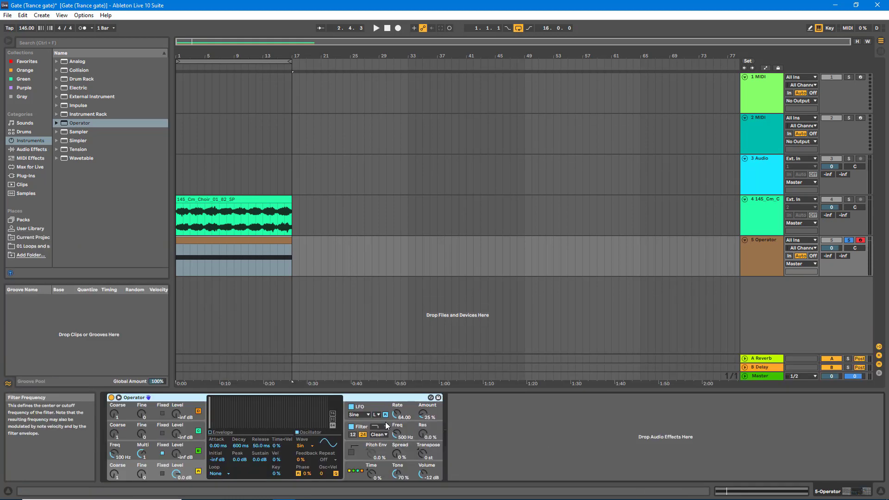
left_click(351, 407)
left_click(351, 427)
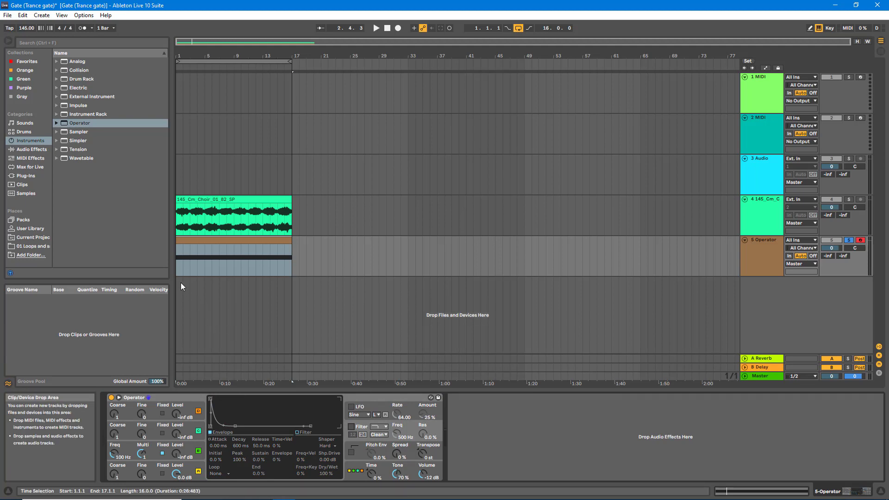
left_click(176, 271)
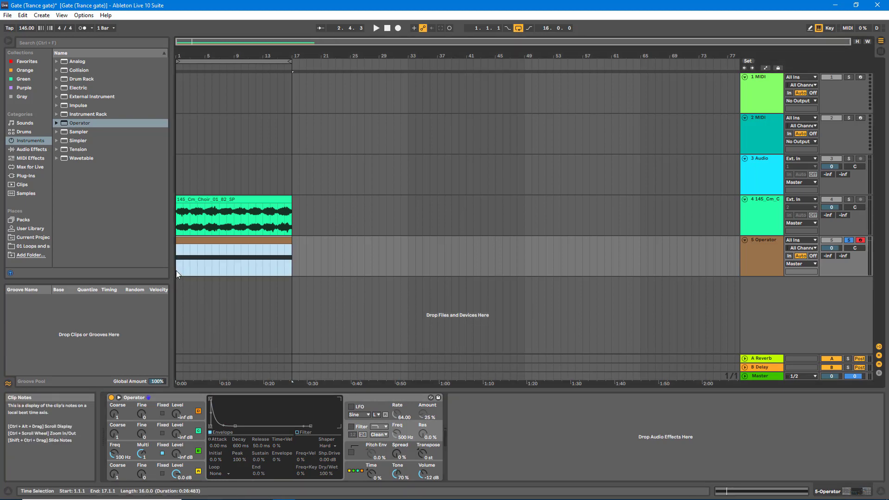
key("space")
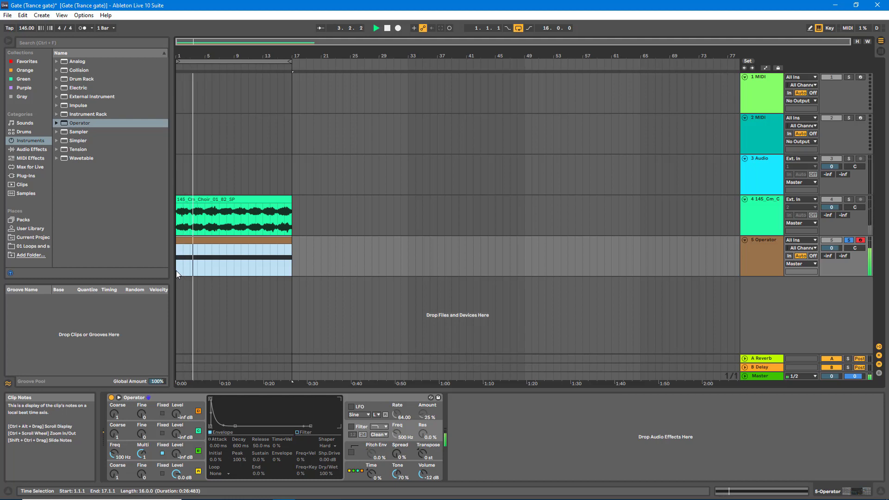
key("space")
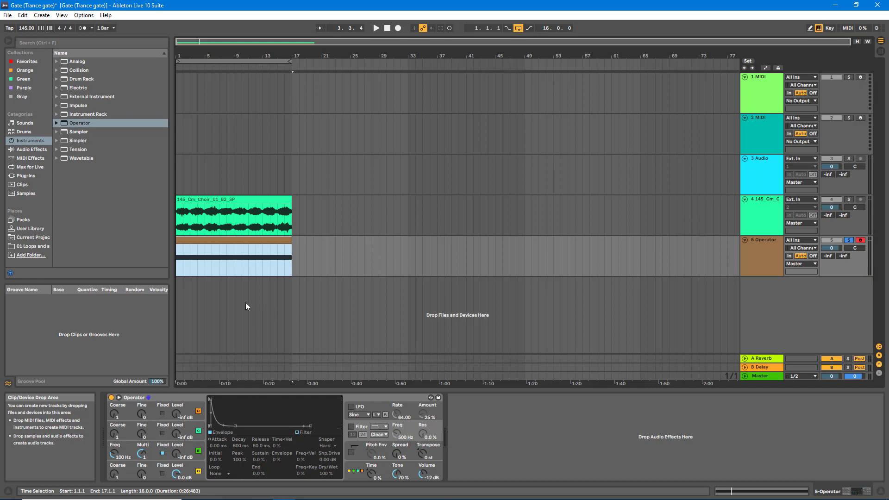
- Insert an Arpeggiator from MIDI Effects before Operator on track 5
left_click(20, 156)
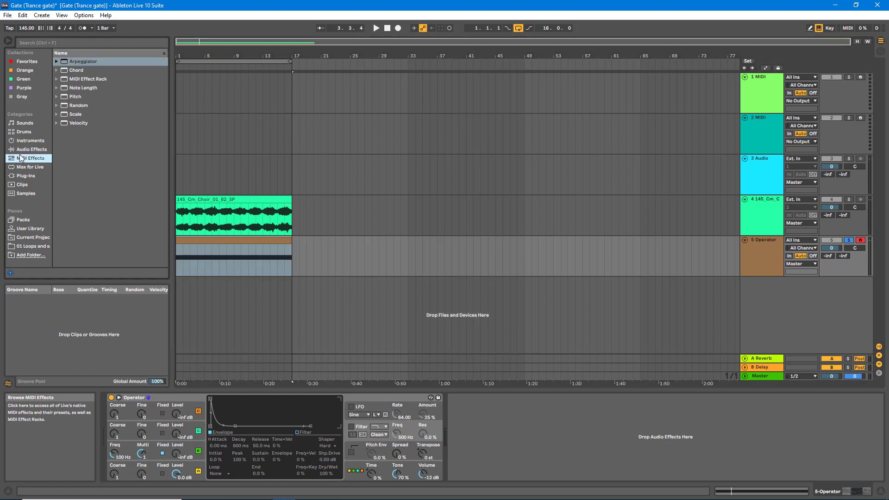
left_click(80, 60)
left_click_drag(80, 60, 105, 408)
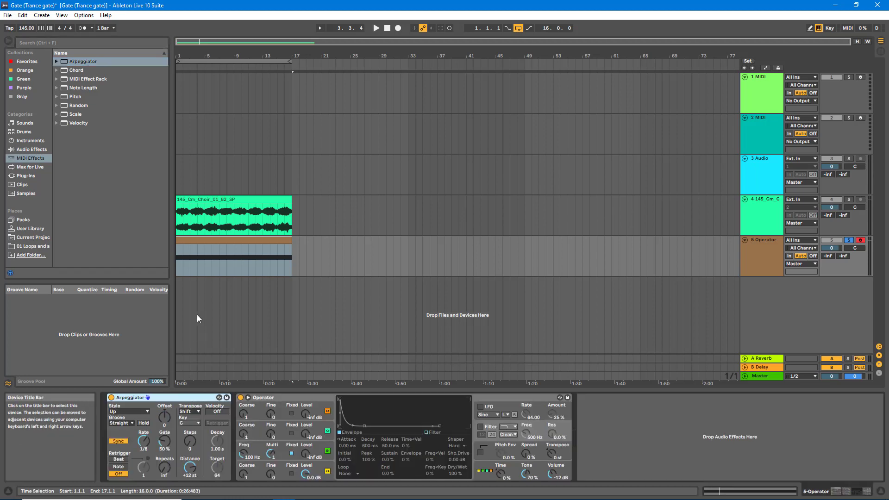
- Set the Arpeggiator Rate to 1/16 and audition the arpeggio
key("space")
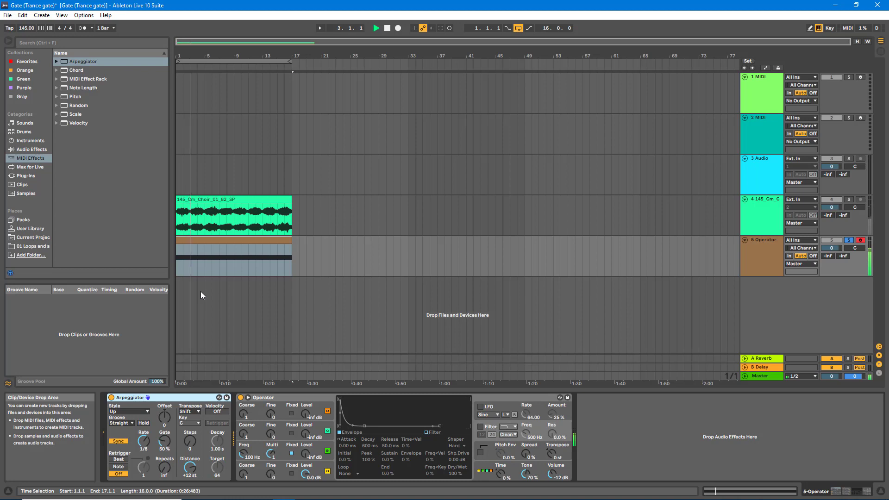
key("space")
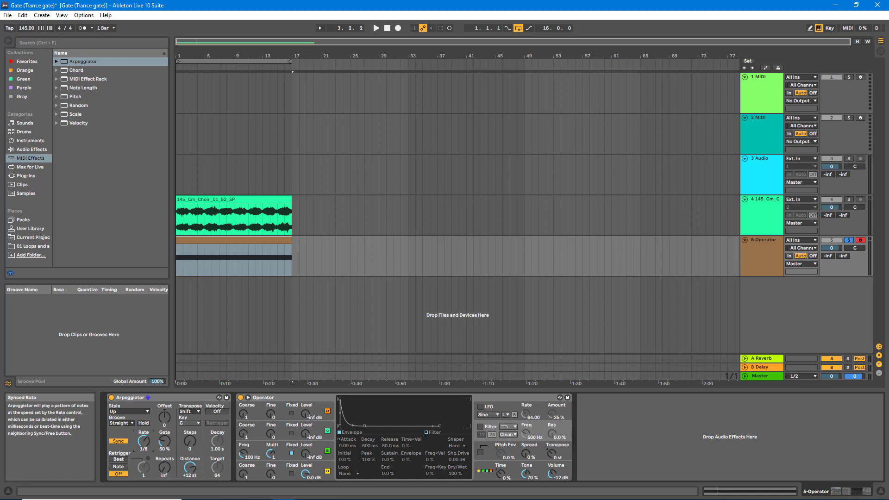
key("Up")
key("Up")
left_click(176, 267)
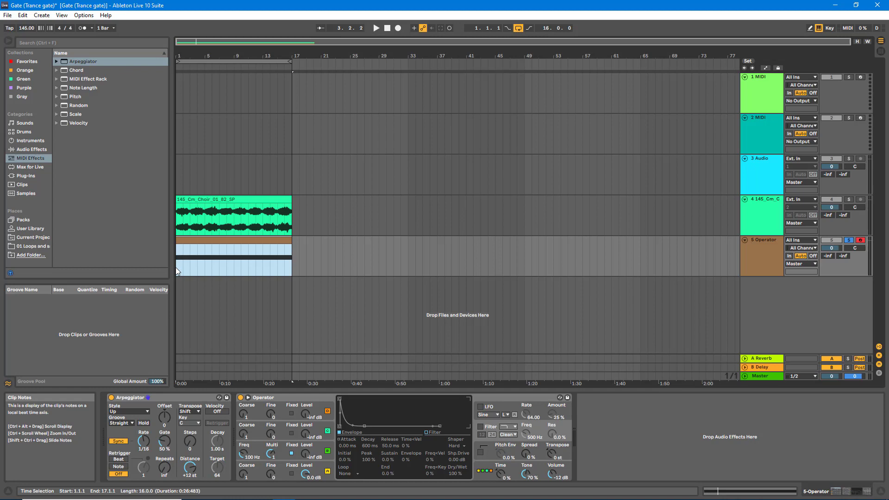
key("space")
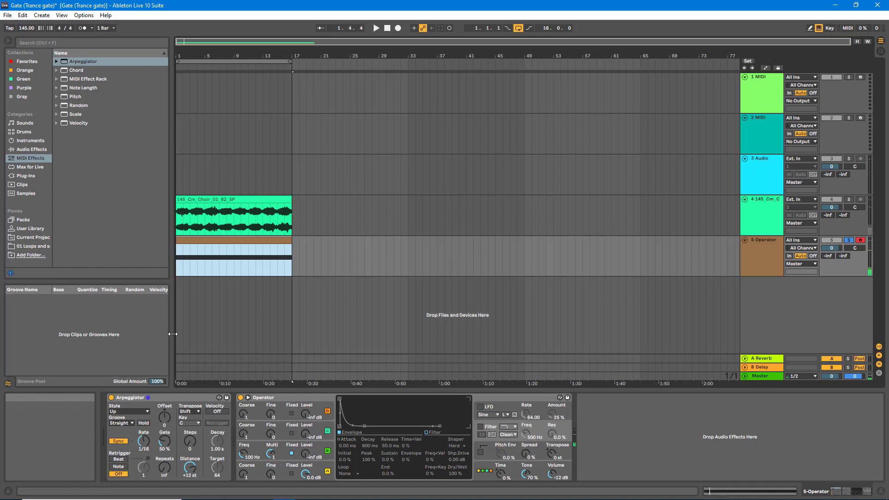
- Compare a 1/12 Arpeggiator Rate from bar 1, then return it to 1/16
left_click(175, 268)
key("space")
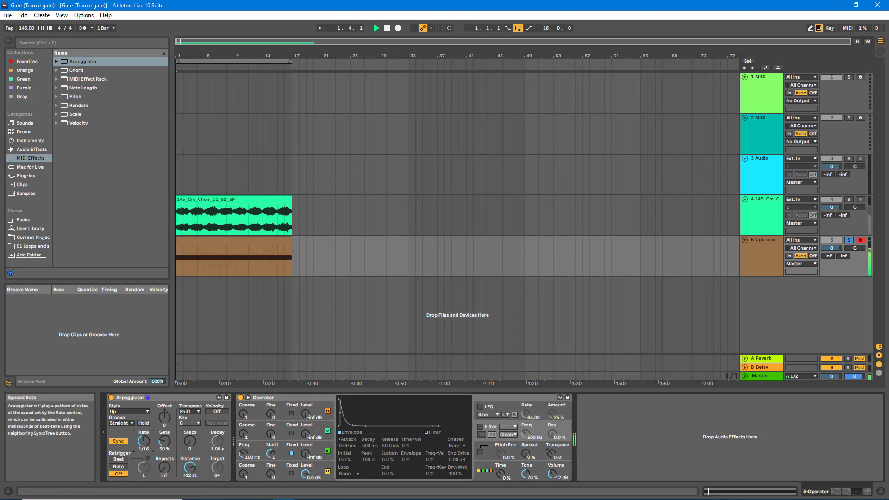
left_click_drag(142, 443, 143, 439)
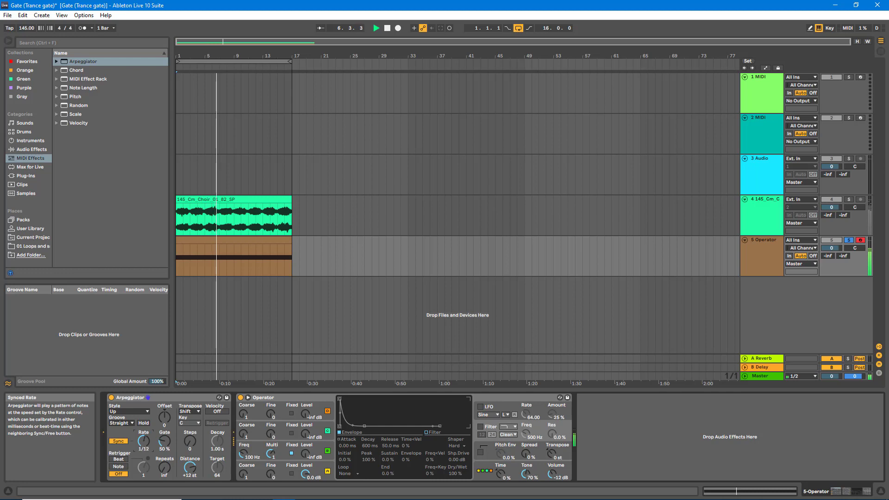
left_click_drag(143, 441, 143, 446)
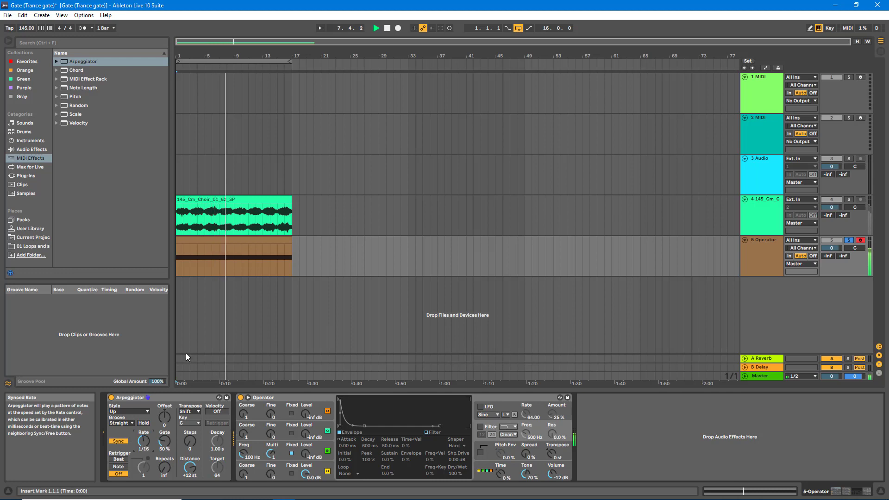
- Select the choir clip so its Gate shows in the device view
left_click(197, 200)
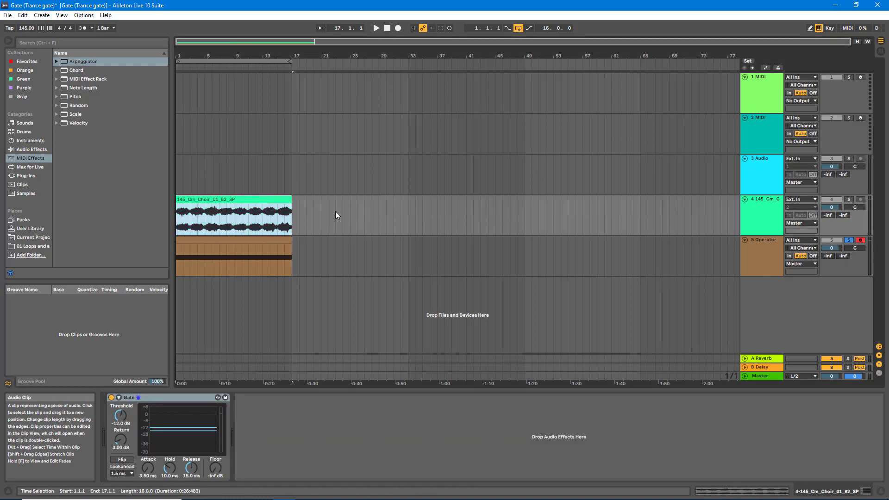
left_click(199, 200)
left_click(182, 238)
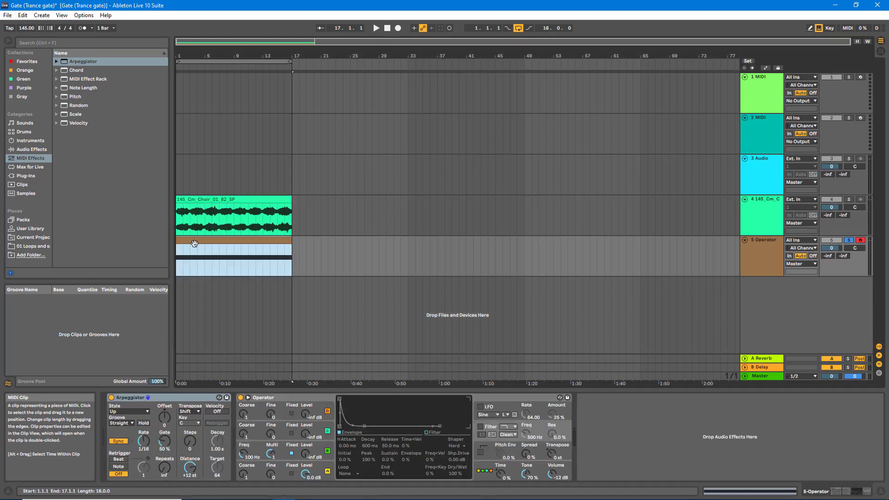
left_click(203, 211)
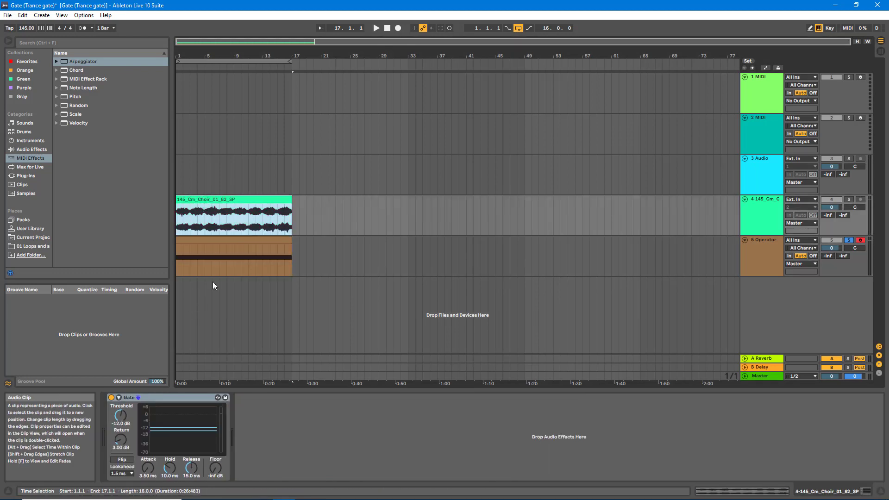
- Enable the Gate's sidechain with 5-Operator as the Audio From source
left_click(119, 398)
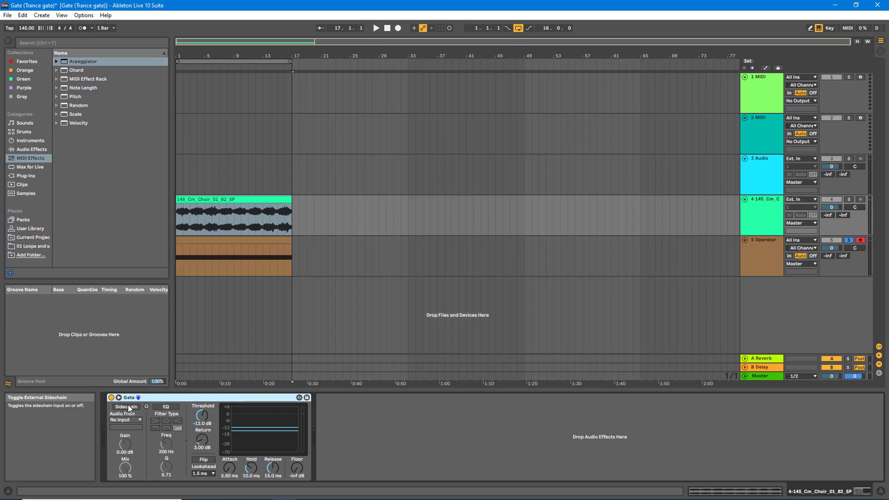
left_click(128, 407)
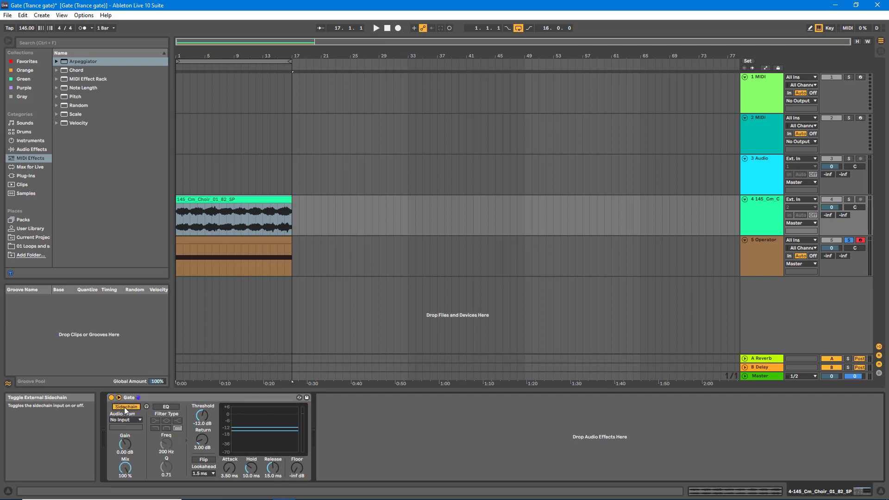
left_click(123, 422)
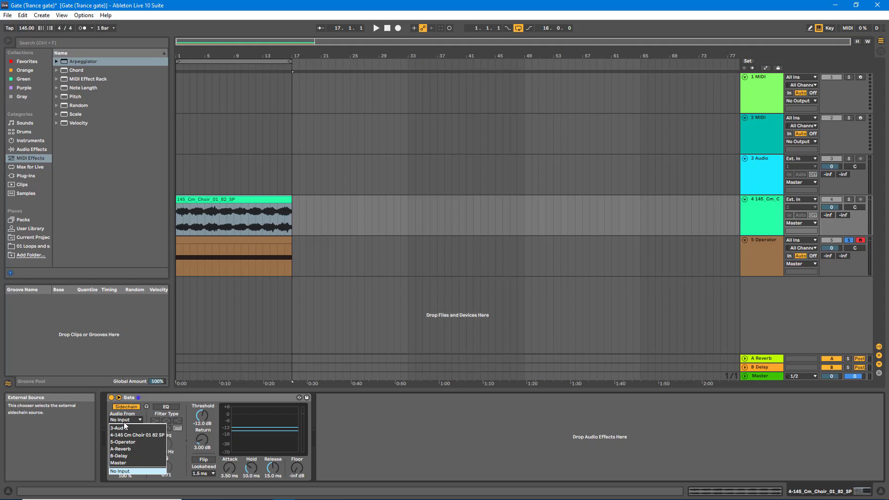
left_click(137, 443)
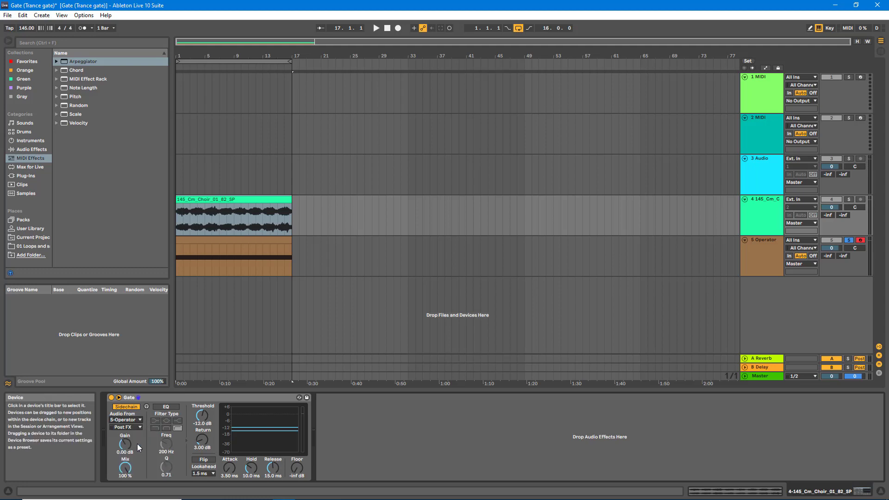
left_click(185, 398)
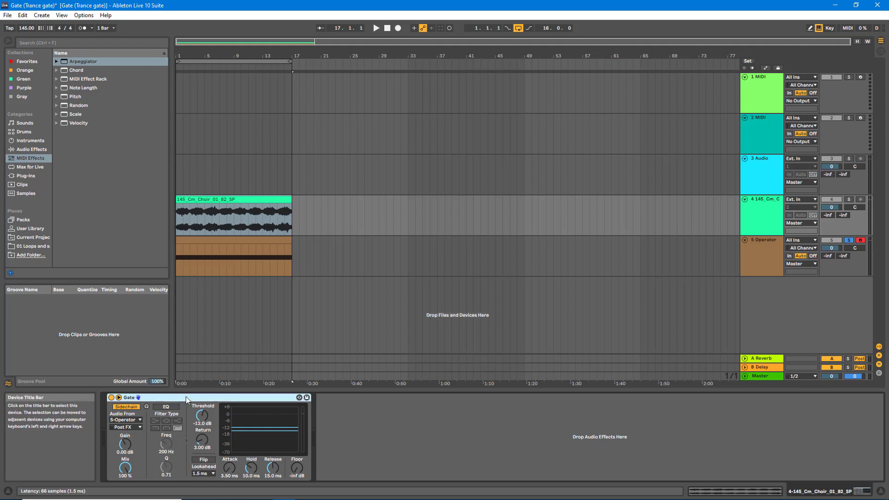
- Play the set and unsolo track 5 to hear all tracks with the gated choir
key("space")
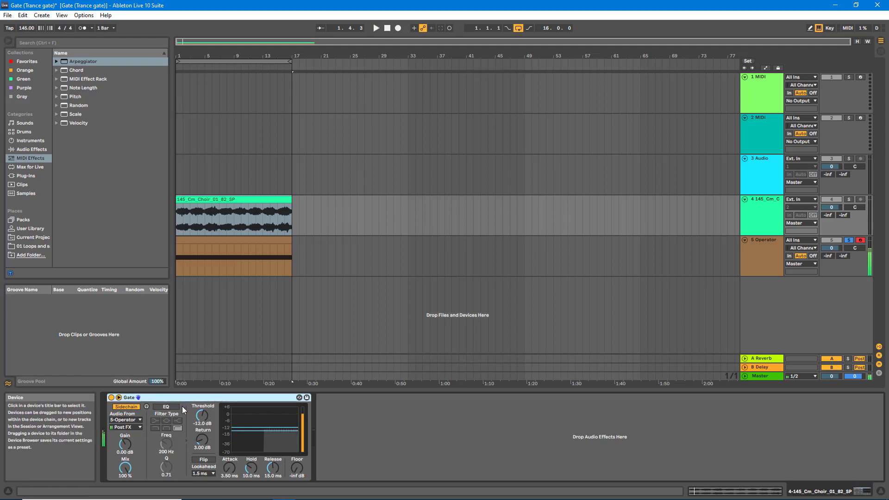
left_click(850, 240)
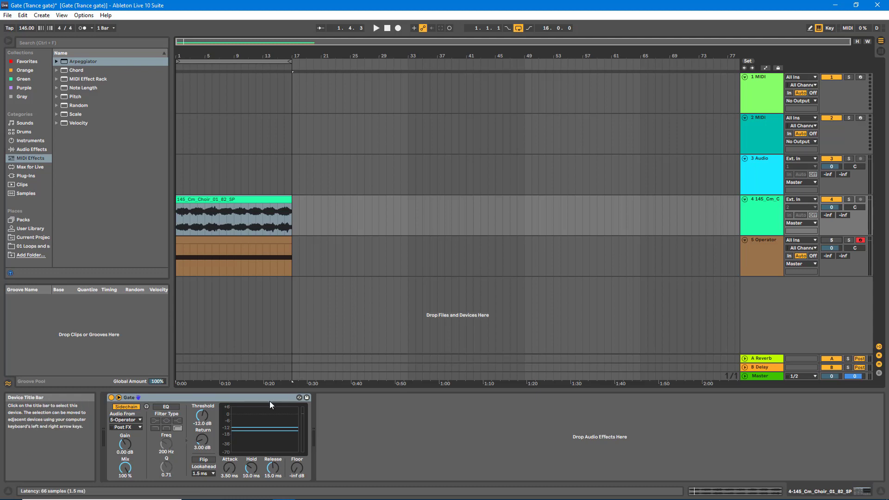
key("space")
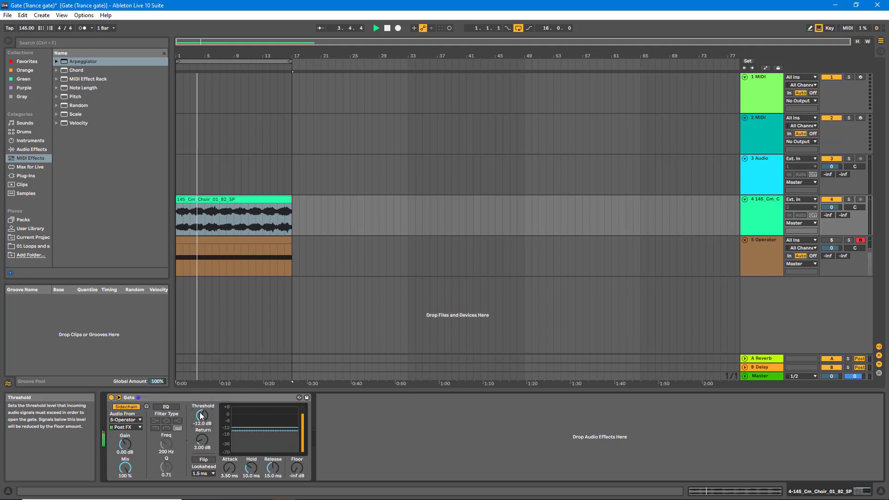
- During playback, sweep the choir Gate threshold (-13.7, -15.3, -32.7, -17.5 dB) and settle near -14.3 dB
left_click_drag(202, 416, 202, 420)
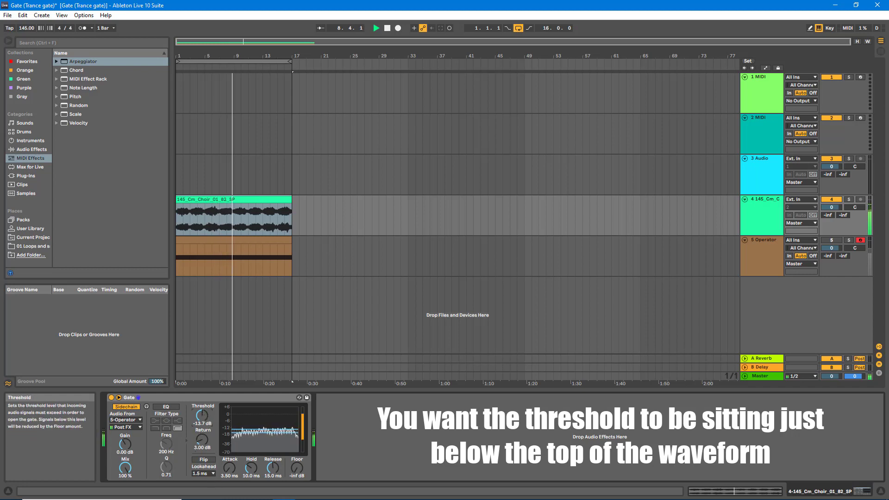
left_click_drag(202, 415, 202, 428)
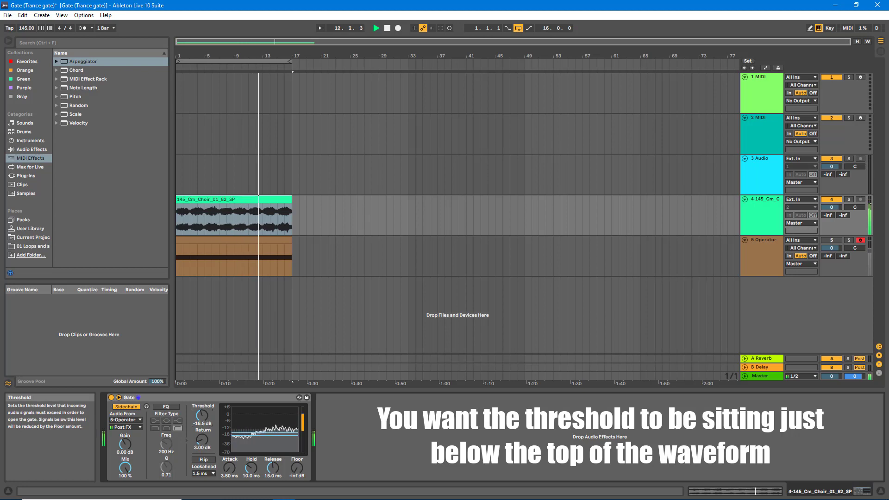
left_click_drag(202, 416, 202, 451)
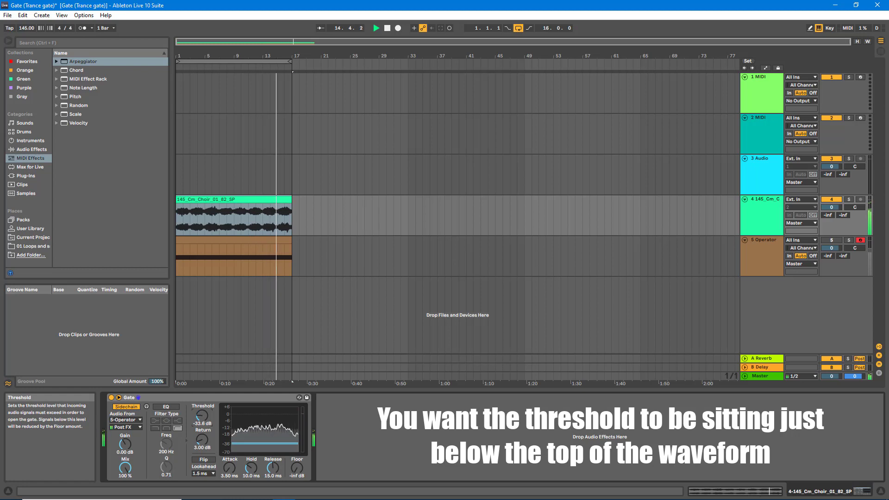
left_click_drag(202, 415, 201, 398)
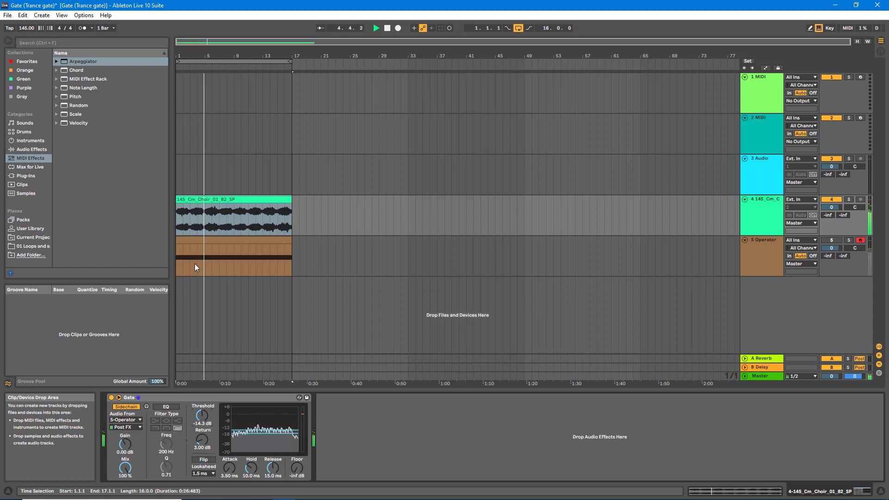
left_click(182, 261)
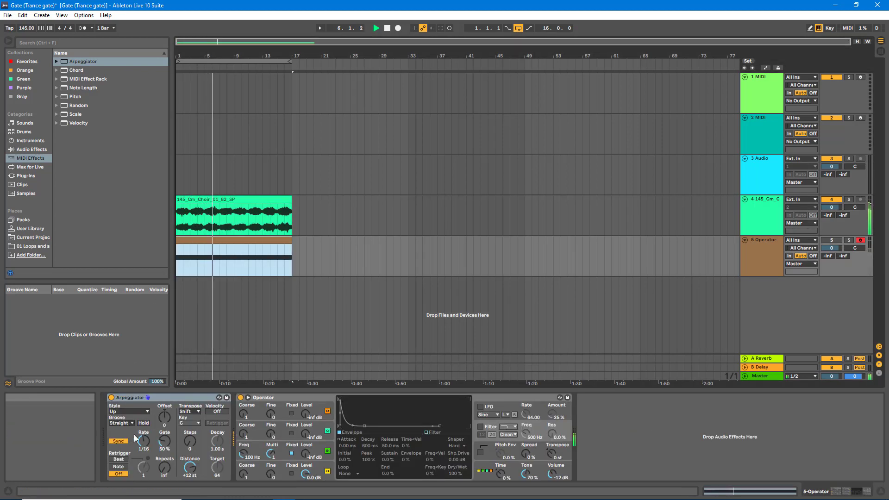
left_click(159, 443)
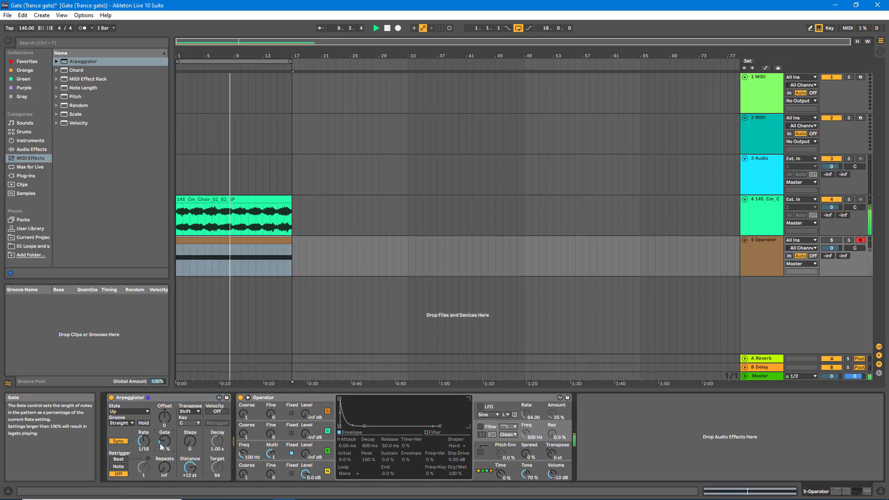
mouse_move(160, 443)
left_mouse_down()
mouse_move(160, 433)
mouse_move(160, 453)
mouse_move(160, 440)
left_mouse_up()
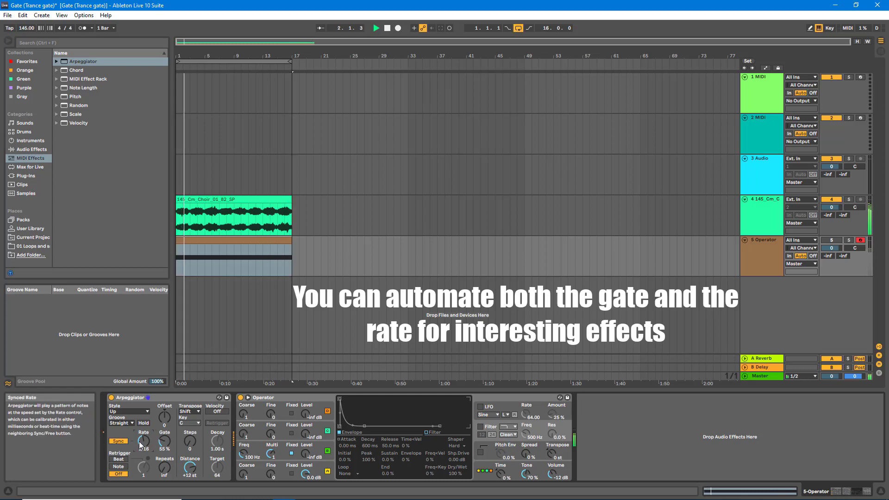
left_click_drag(142, 446, 164, 443)
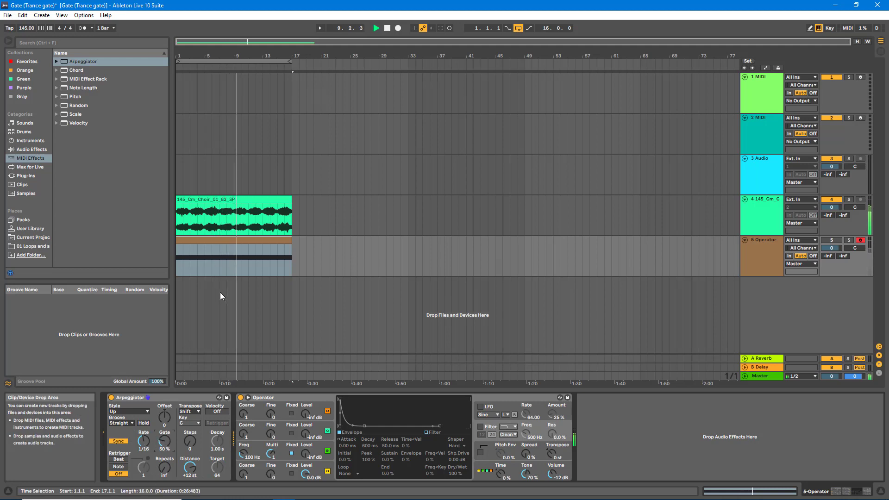
- Select the choir clip on track 4 so its Gate, at -14.3 dB threshold, shows again
key("Up")
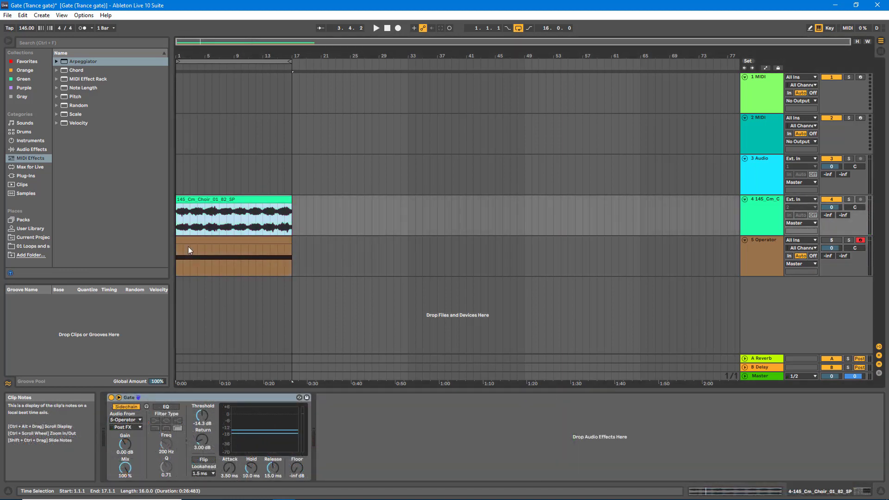
left_click(206, 199)
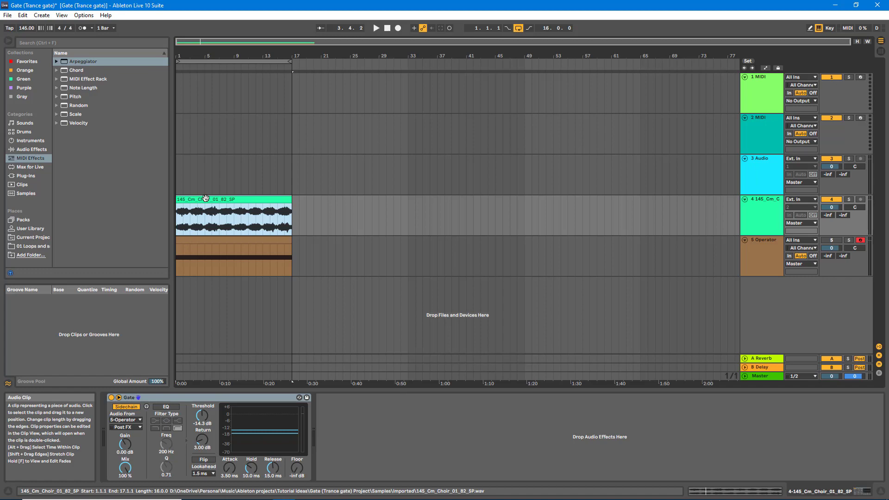